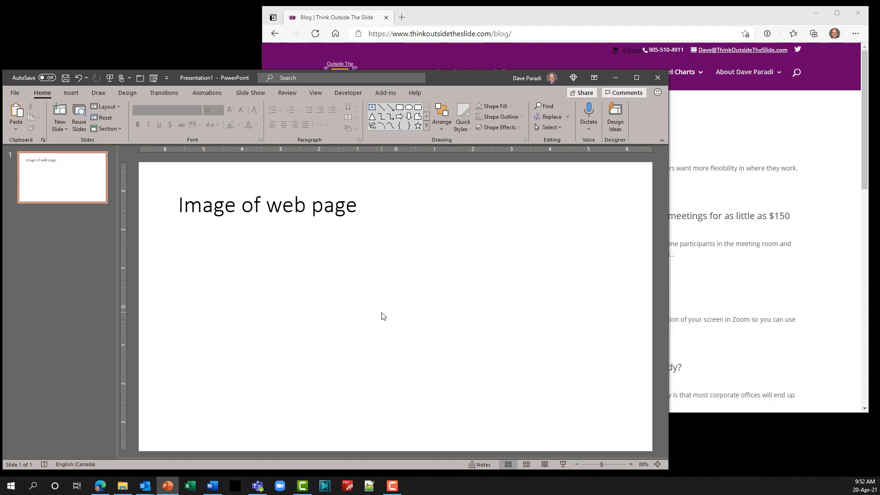
Copy a free-select web capture of the blog's latest posts list, down to the Logitech webcam post
left_click(529, 15)
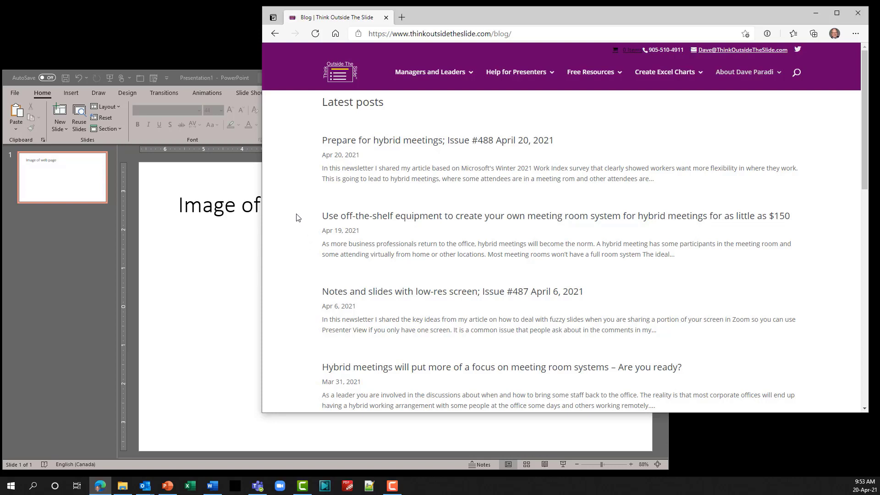
key("ctrl+shift+s")
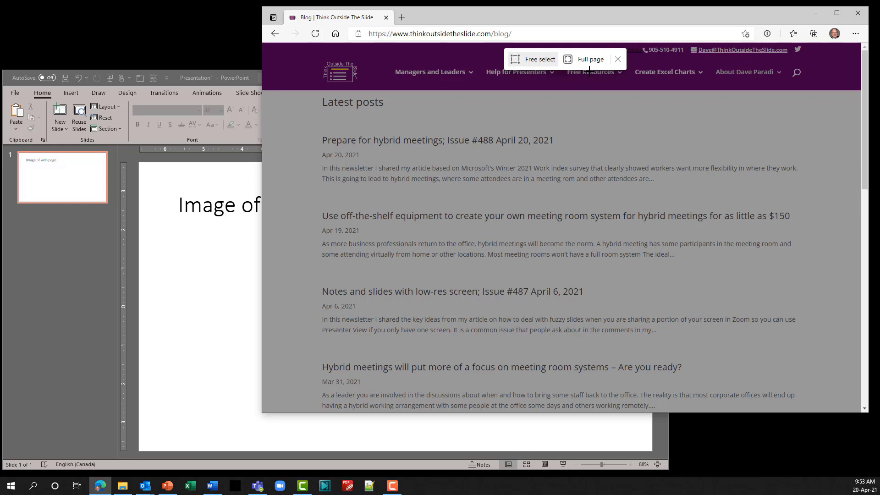
left_click(533, 62)
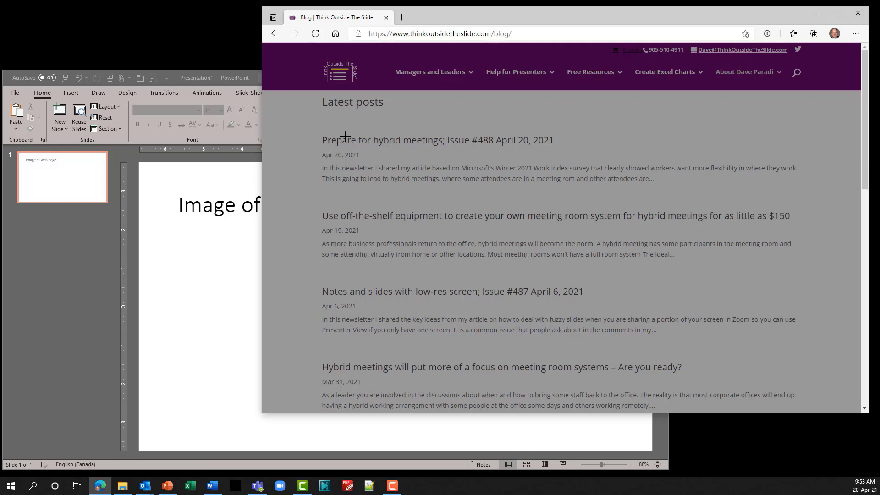
left_click_drag(316, 132, 807, 311)
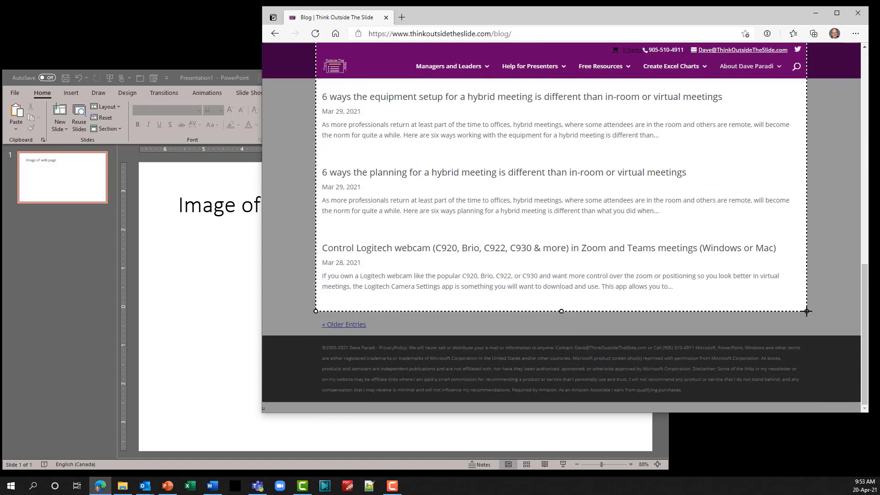
left_click_drag(807, 311, 807, 311)
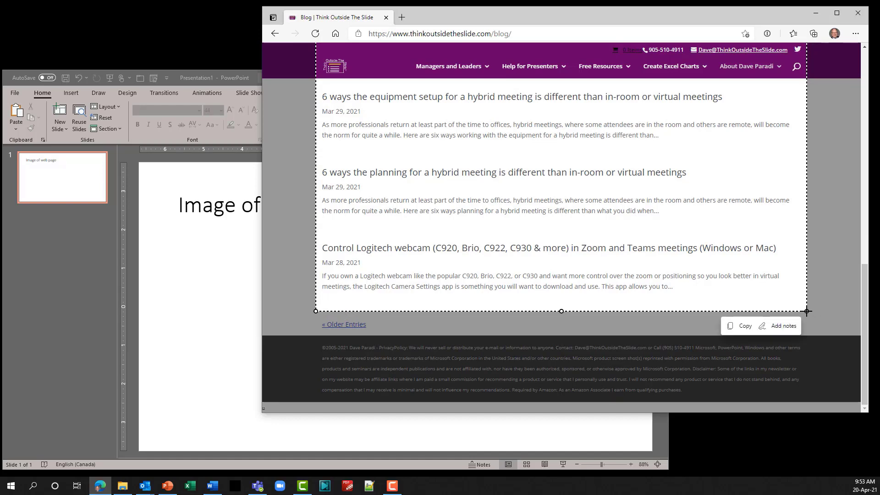
left_click(741, 329)
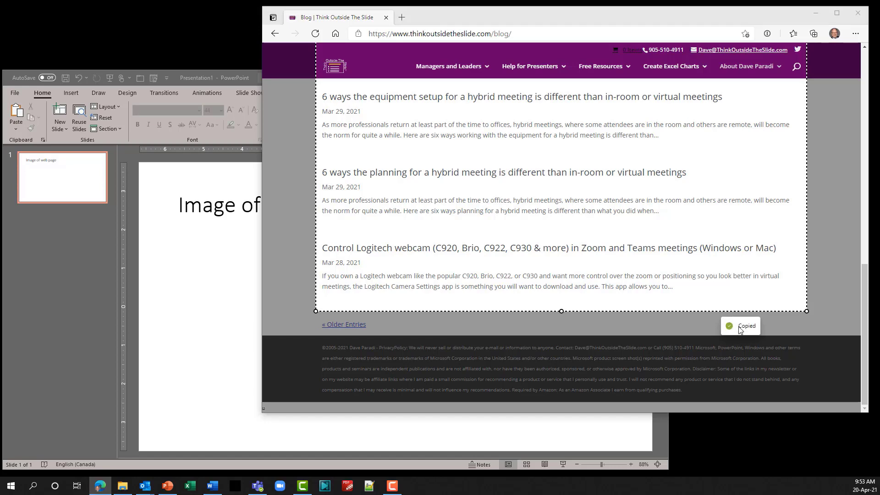
Paste the blog capture onto the slide, shrink it to 5.85" by 3.88" and move it under the title
left_click(239, 332)
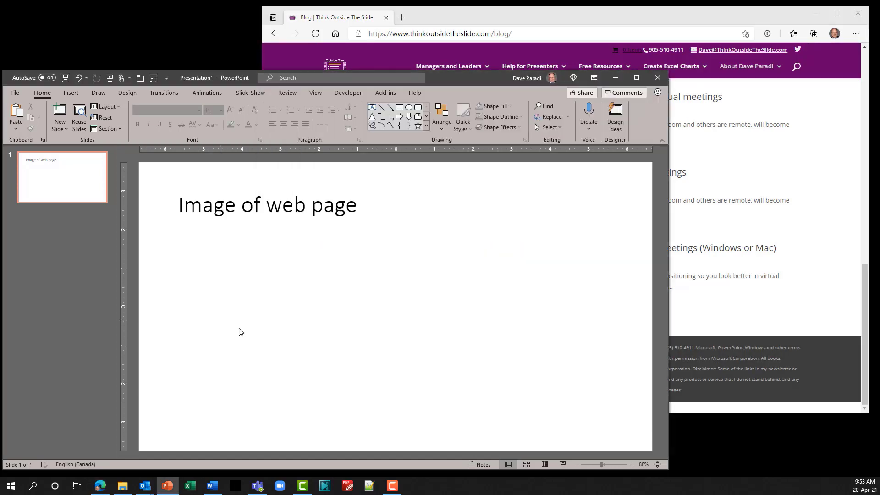
key("ctrl+v")
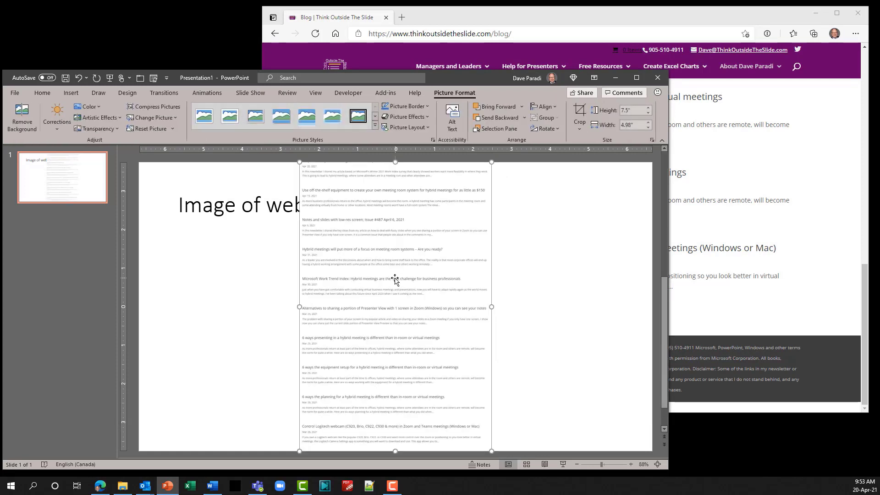
scroll(390, 276, "up", 1)
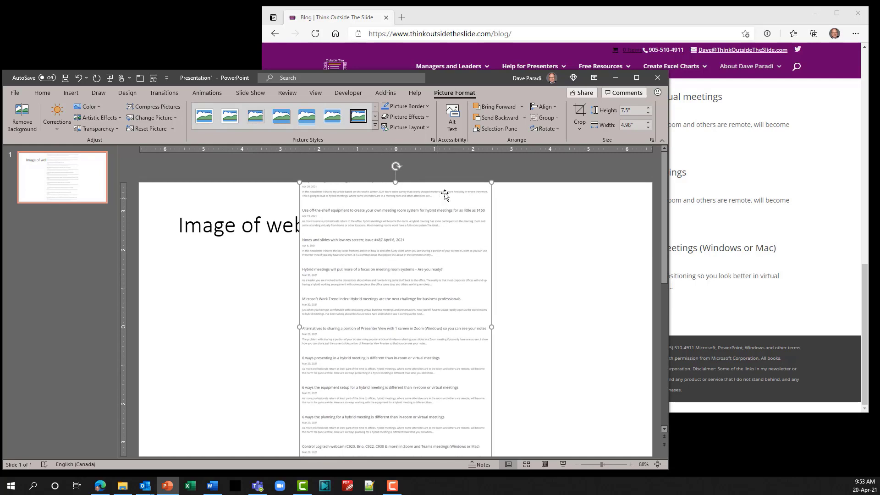
left_click_drag(492, 182, 447, 225)
left_click_drag(401, 299, 290, 294)
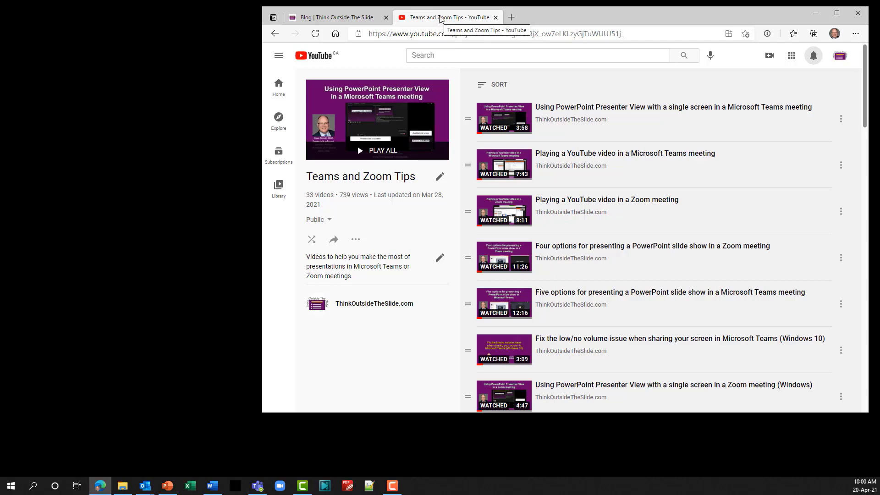
Move the Teams and Zoom Tips playlist tab into the blog window's tab strip
left_click_drag(440, 19, 136, 67)
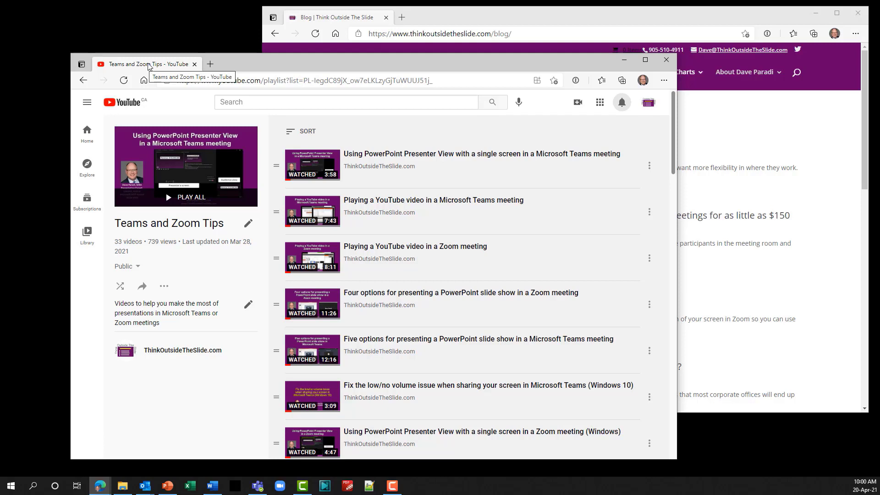
left_click_drag(145, 67, 450, 16)
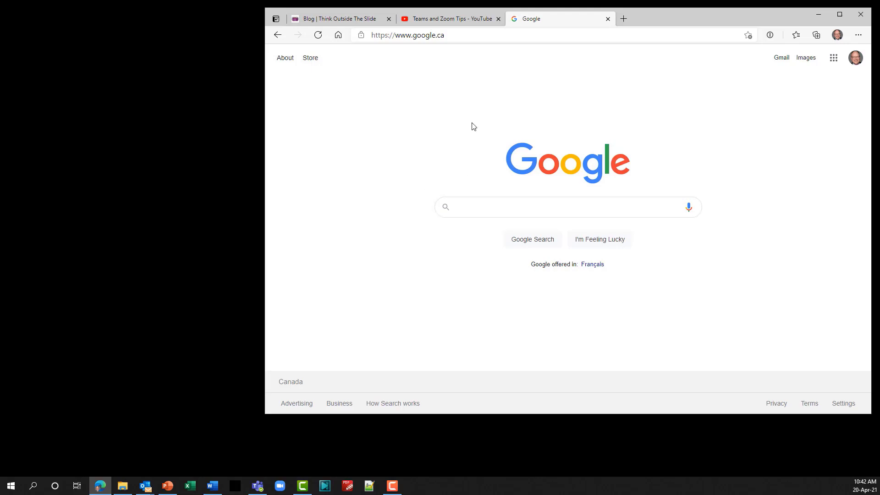
Search 'set a timer for 2 minutes' and pause Google's countdown at 1m 56s
left_click(459, 36)
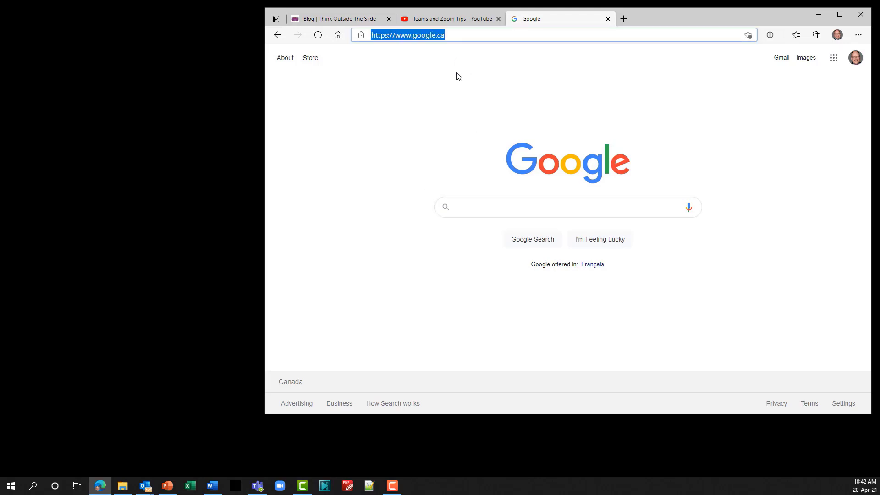
type("set a tim")
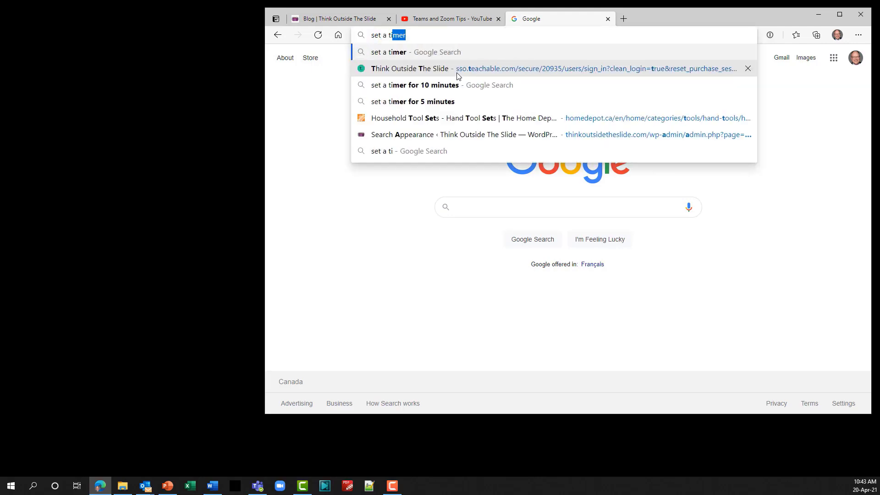
type("er for")
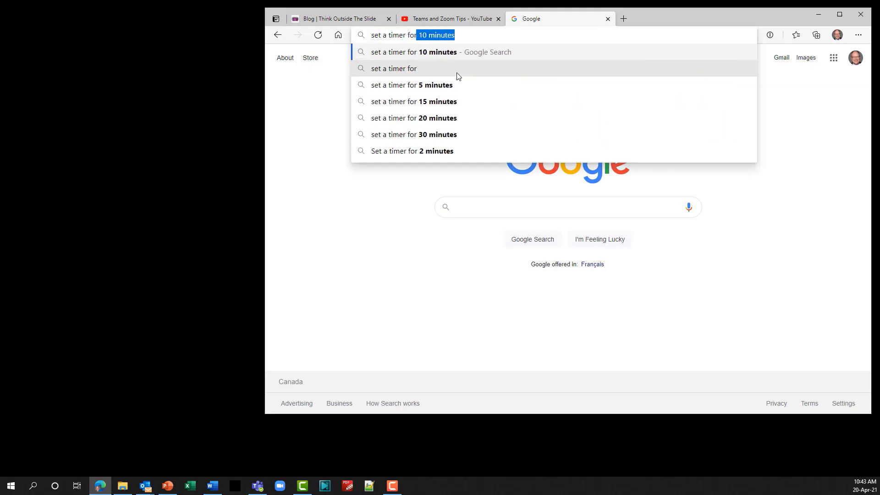
type(" 2 minutes")
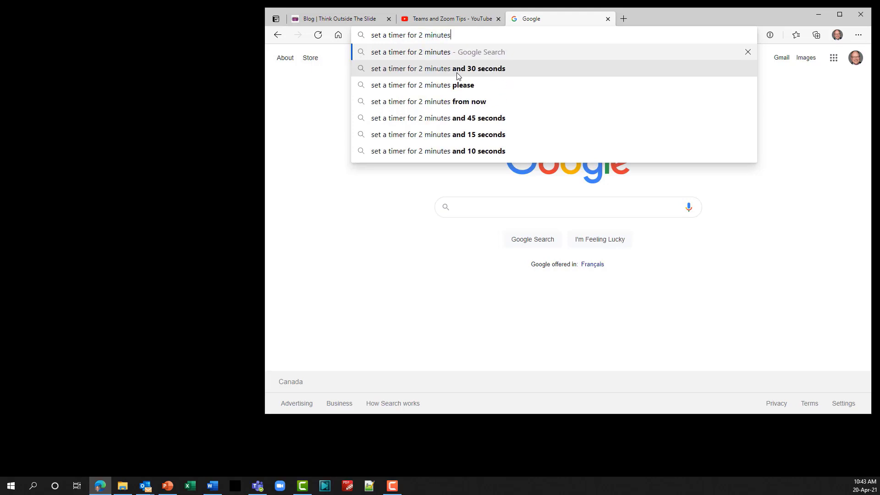
key("Return")
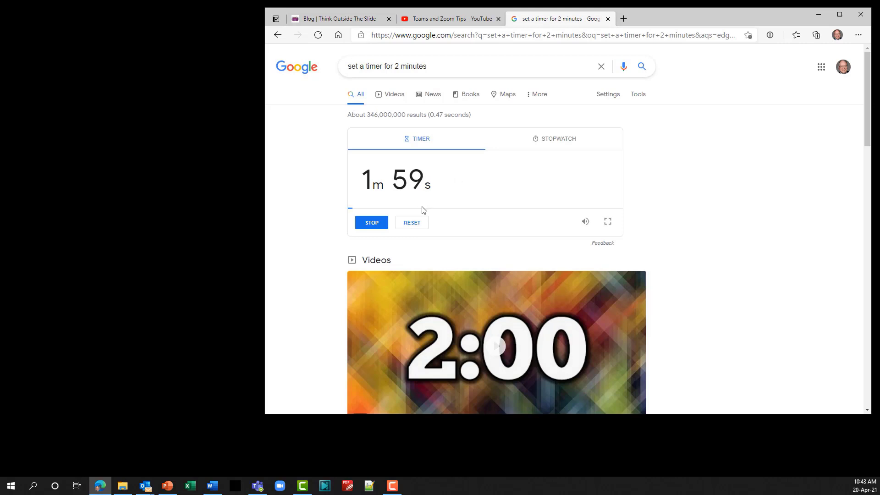
left_click(372, 223)
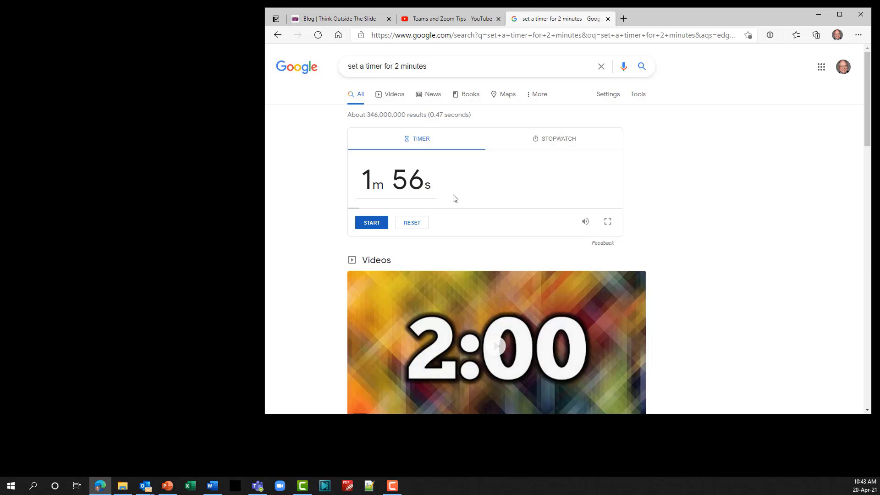
Detach the Google timer into a small separate window beside the playlist, with its buttons visible
left_click_drag(549, 20, 195, 70)
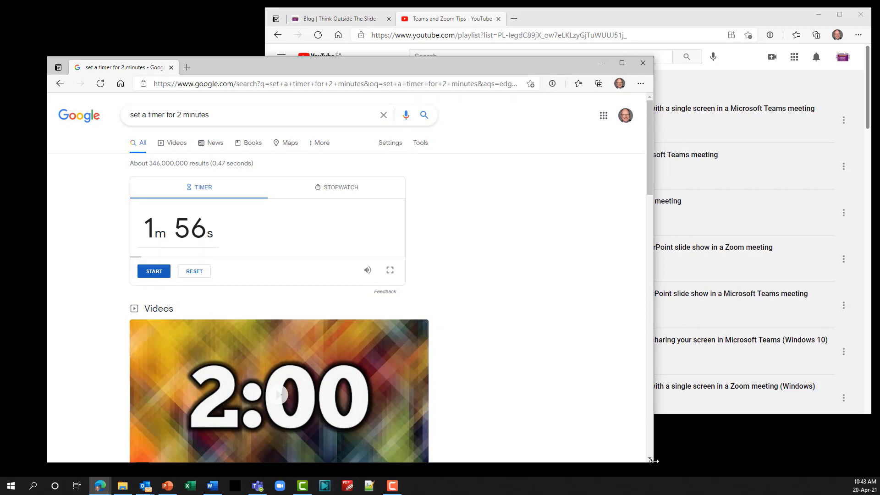
left_click_drag(653, 465, 364, 282)
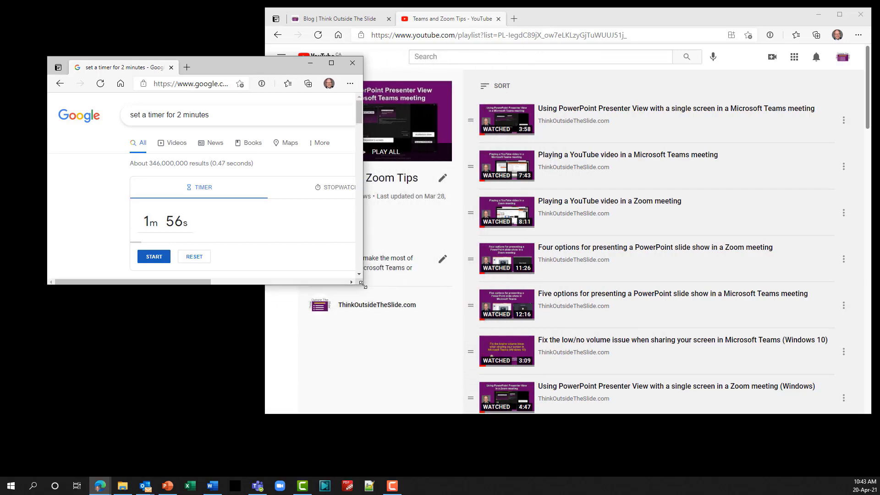
left_click_drag(205, 281, 233, 278)
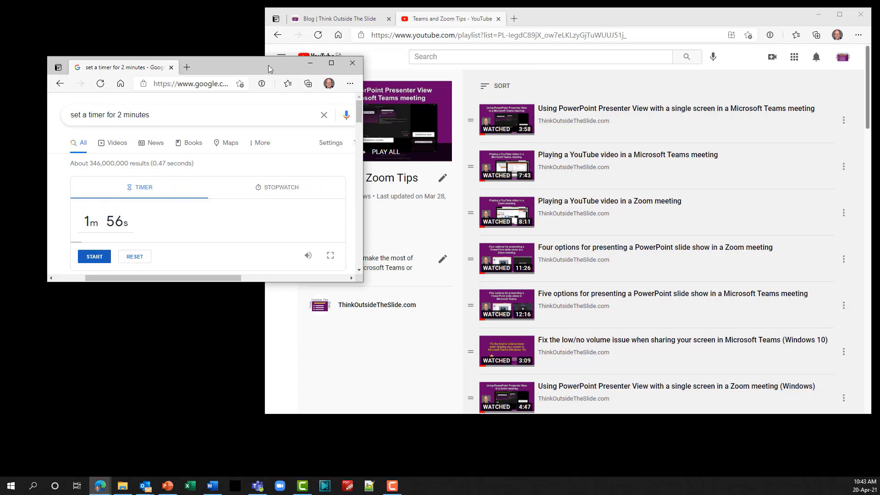
left_click_drag(250, 57, 247, 86)
left_click_drag(359, 140, 358, 143)
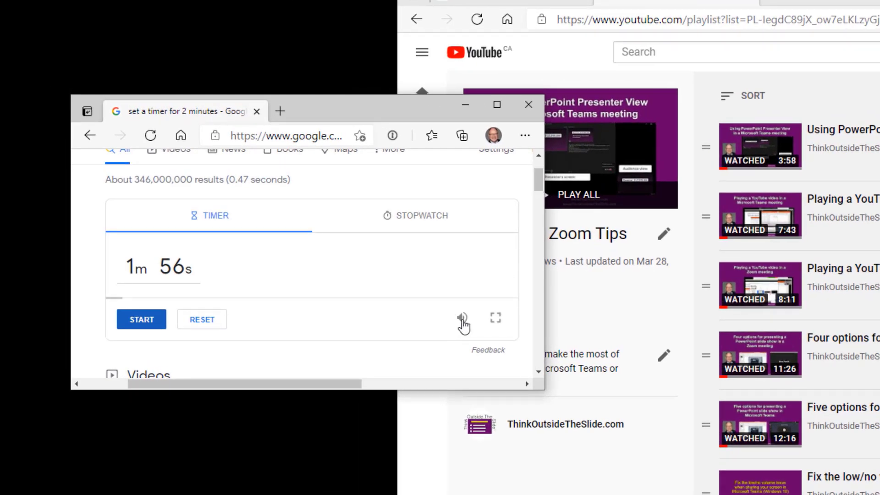
Mute the timer's alarm, set it to 00h 05m 00s by typing 500, and start it
left_click(462, 321)
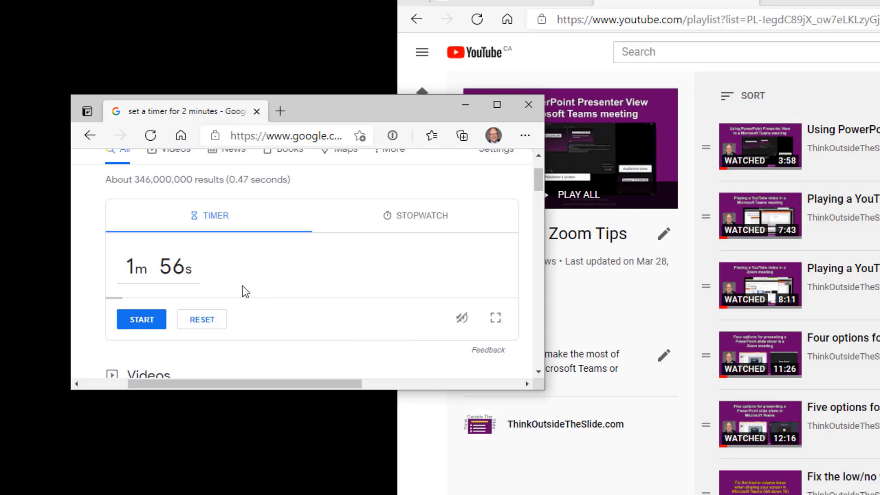
left_click(183, 273)
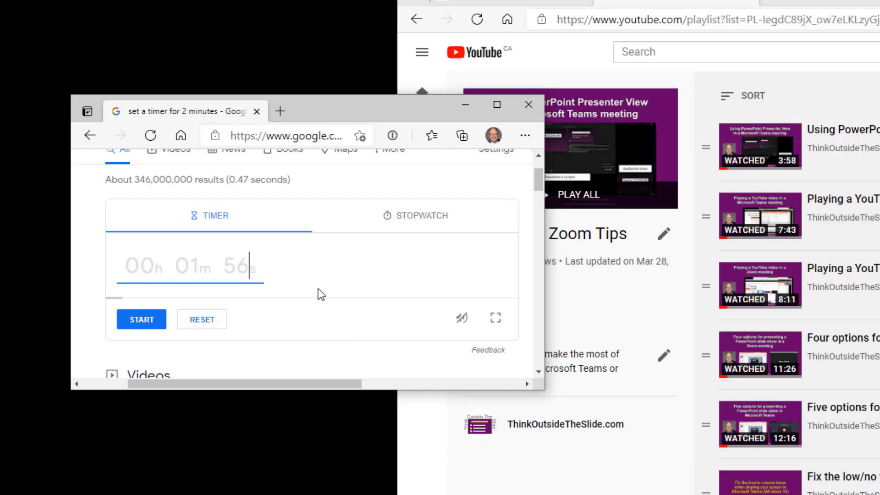
type("500")
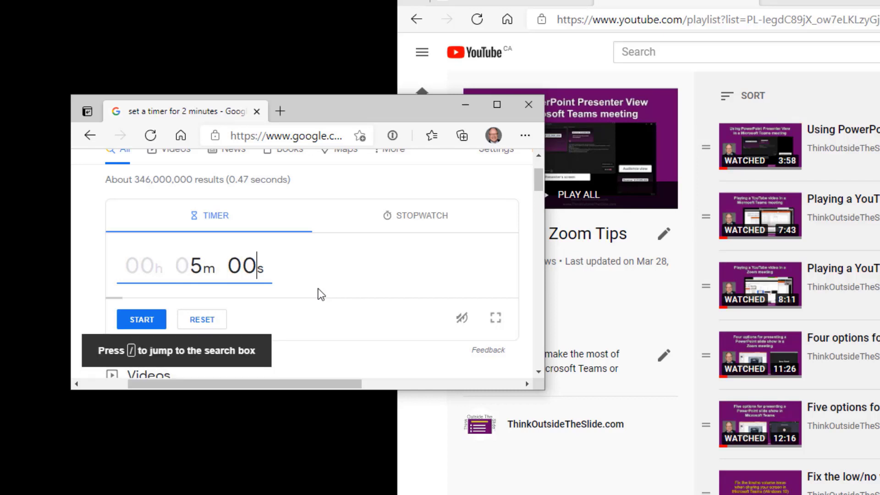
left_click(149, 317)
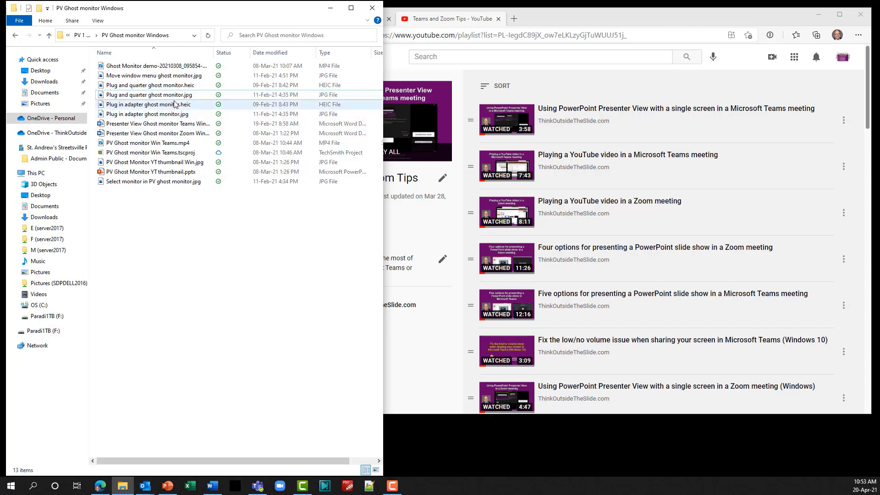
Open Plug and quarter ghost monitor.jpg in its own Edge window, then zoom in and back out
left_click_drag(173, 99, 555, 109)
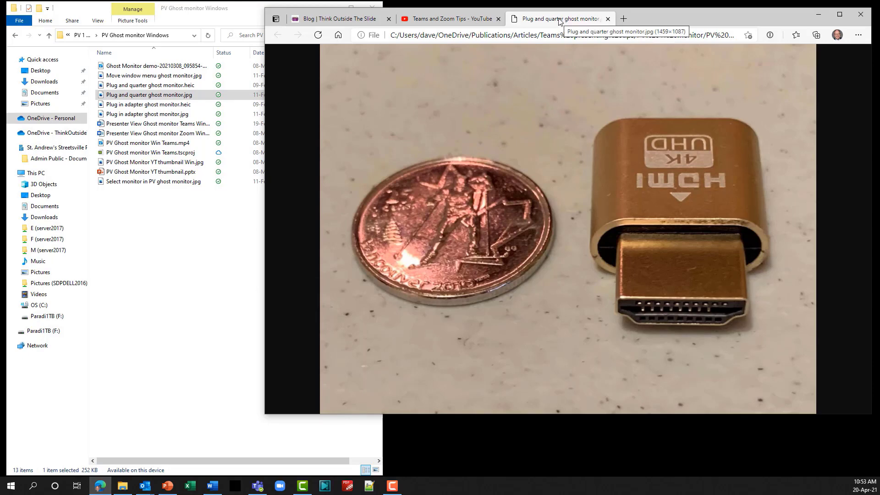
left_click_drag(555, 21, 156, 71)
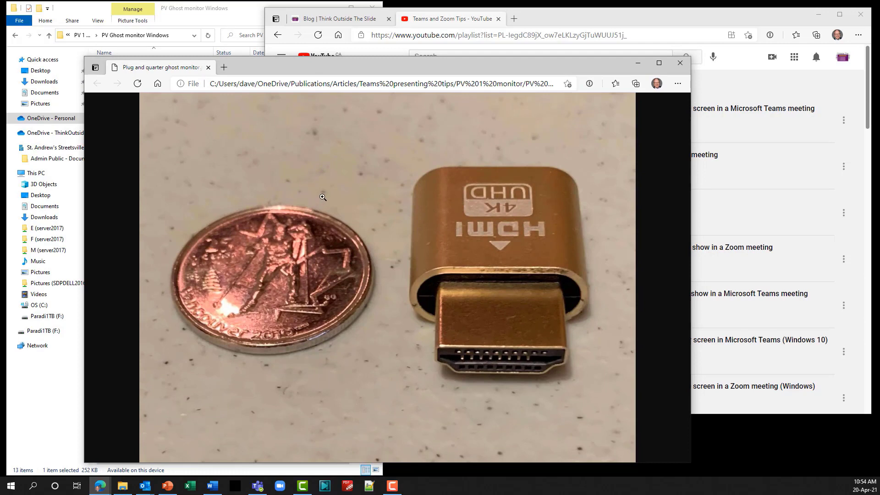
left_click(365, 184)
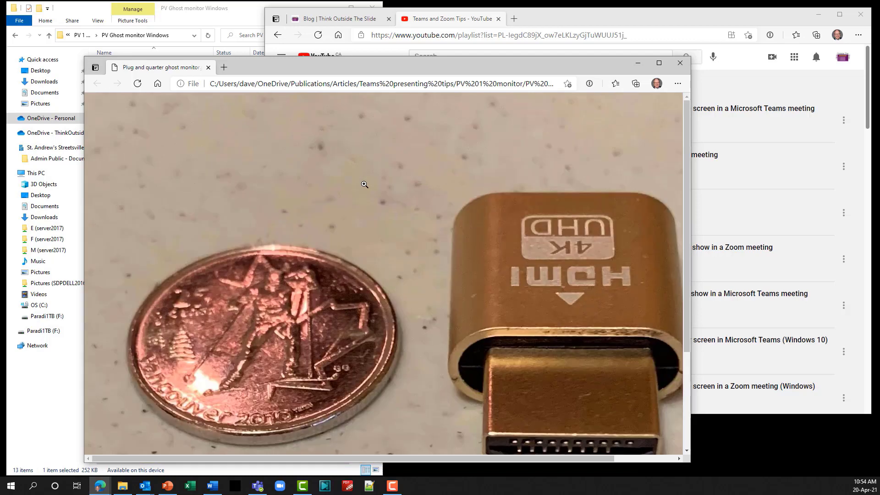
left_click(365, 184)
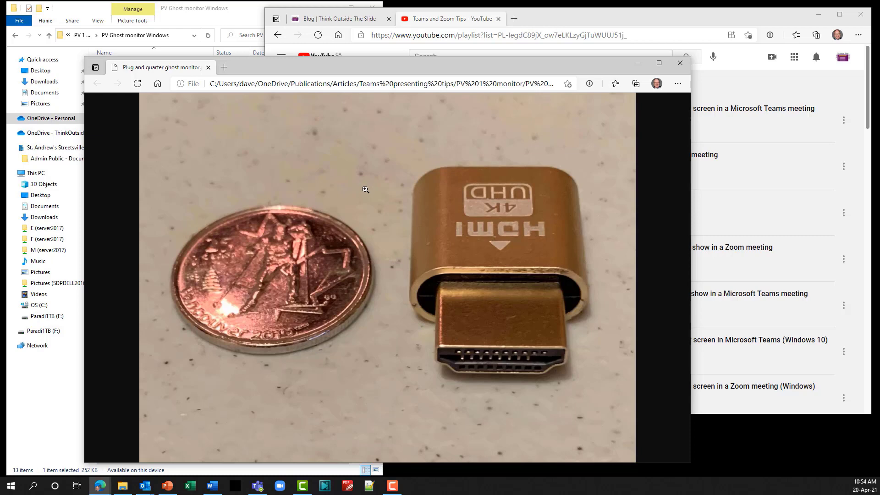
Close the ghost monitor photo and open the 2019 Annoying PowerPoint survey PDF, ready to search it
left_click_drag(188, 67, 569, 20)
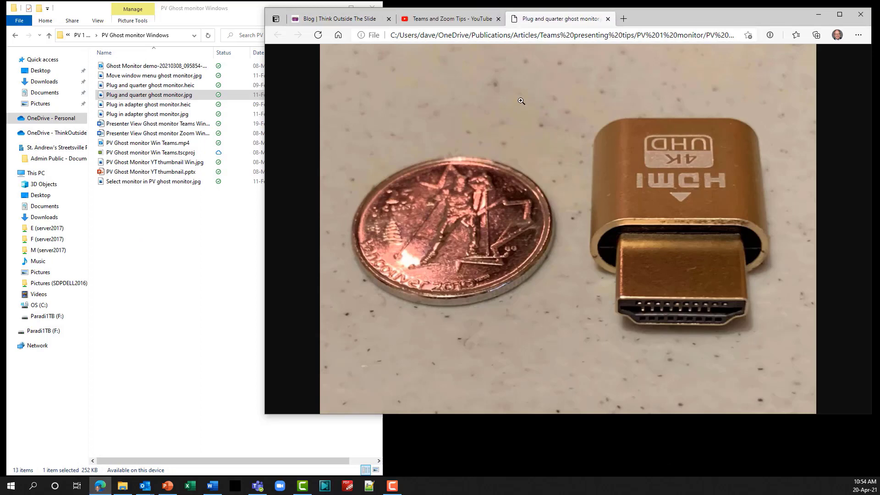
left_click(607, 19)
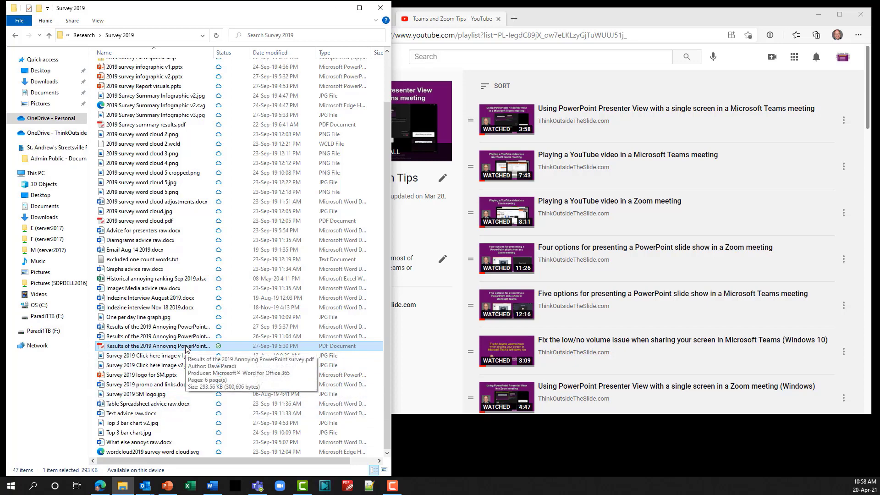
left_click_drag(185, 350, 653, 244)
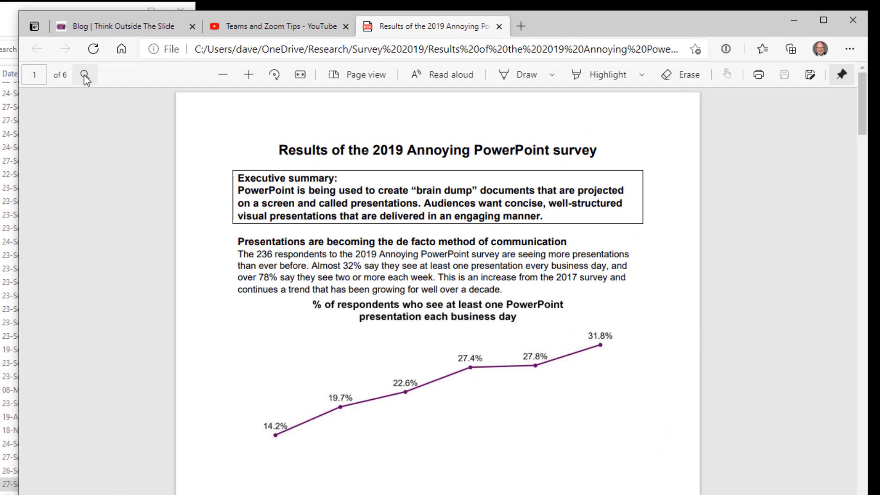
left_click(84, 75)
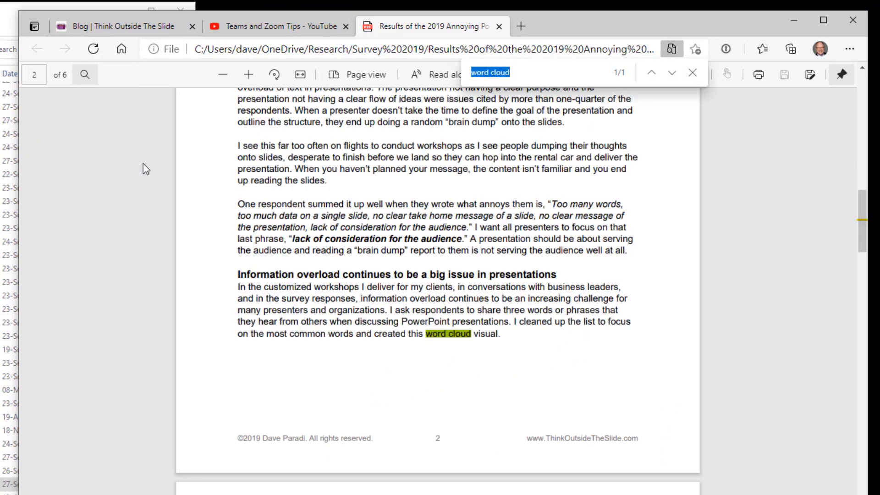
Find 'word cloud', clear the search, then fit the PDF to width around the brain-dump bar chart
type("word cloud")
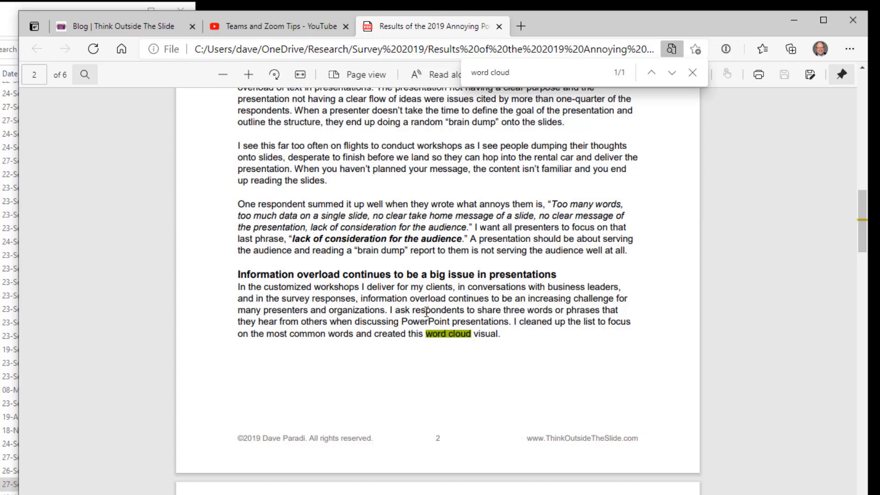
left_click(692, 72)
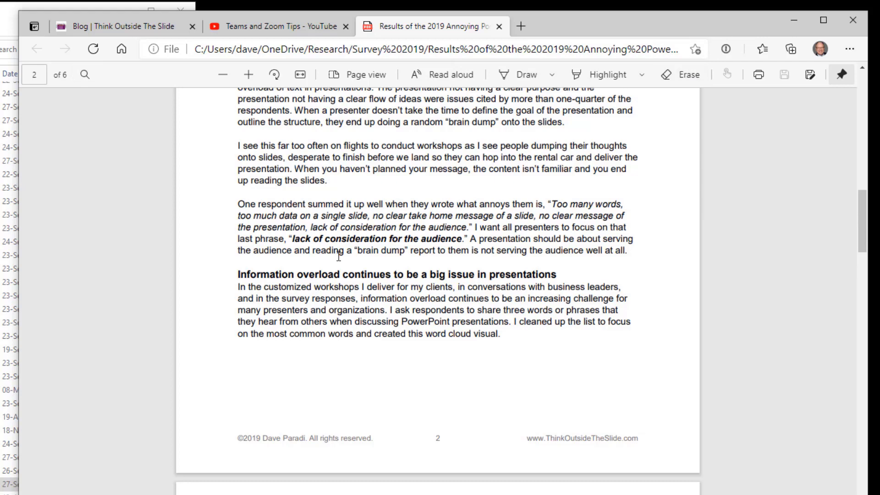
scroll(330, 270, "up", 5)
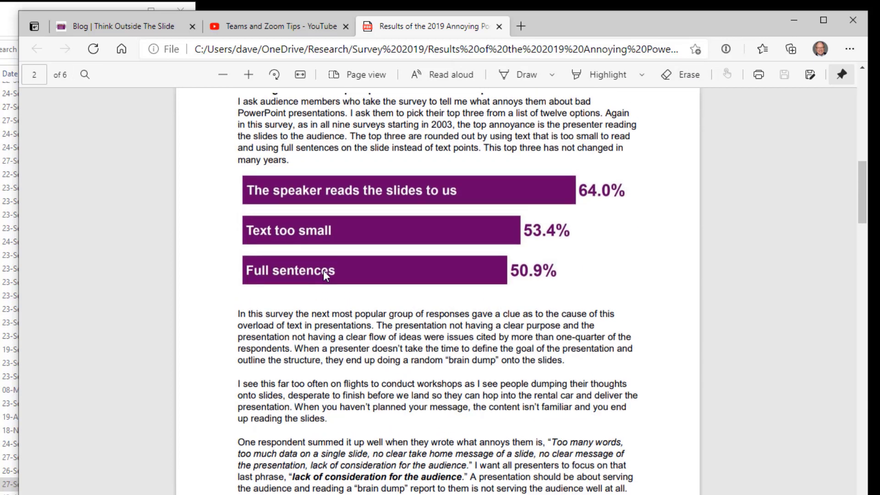
scroll(324, 275, "up", 2)
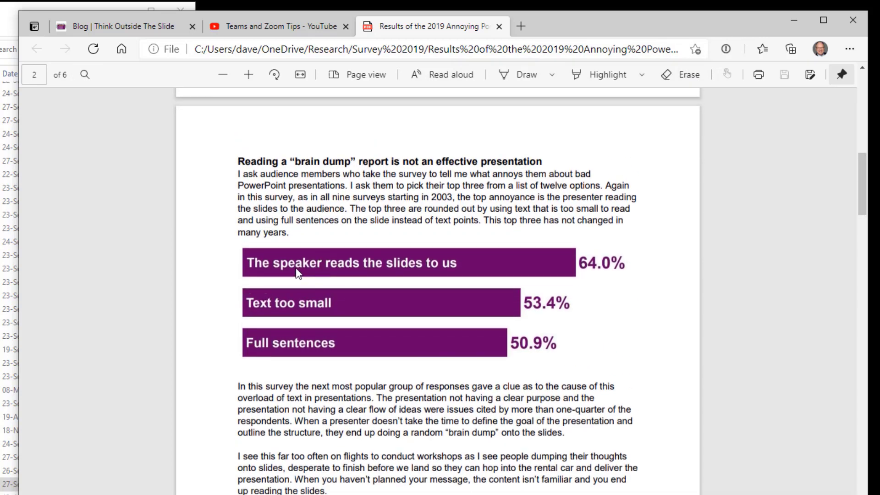
left_click(249, 76)
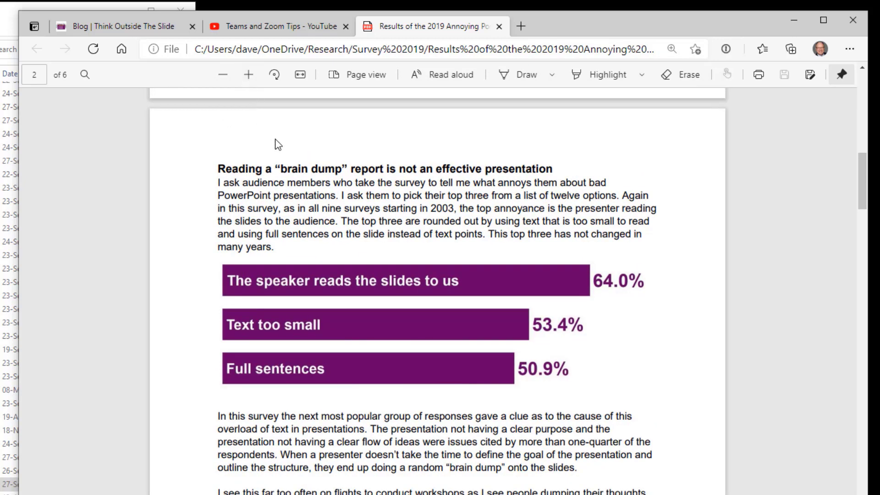
left_click(301, 76)
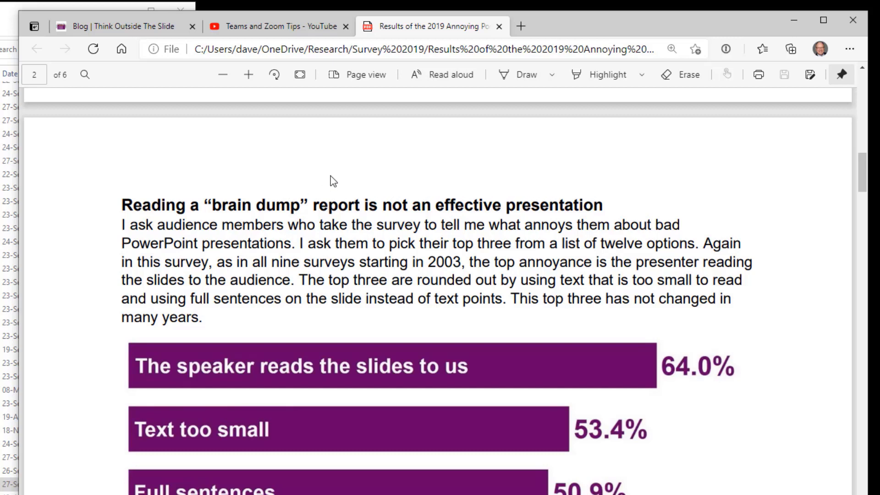
scroll(334, 183, "down", 2)
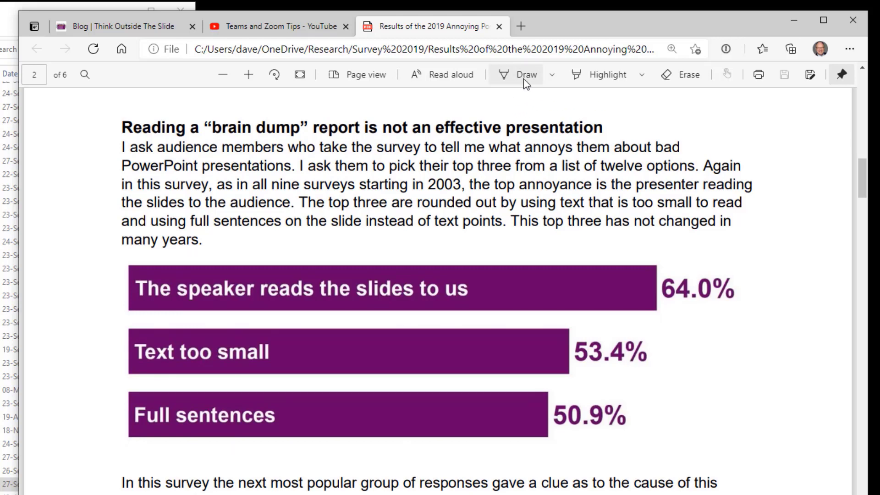
Check the Draw ink options, then circle 'top three has' in blue ink
left_click(551, 75)
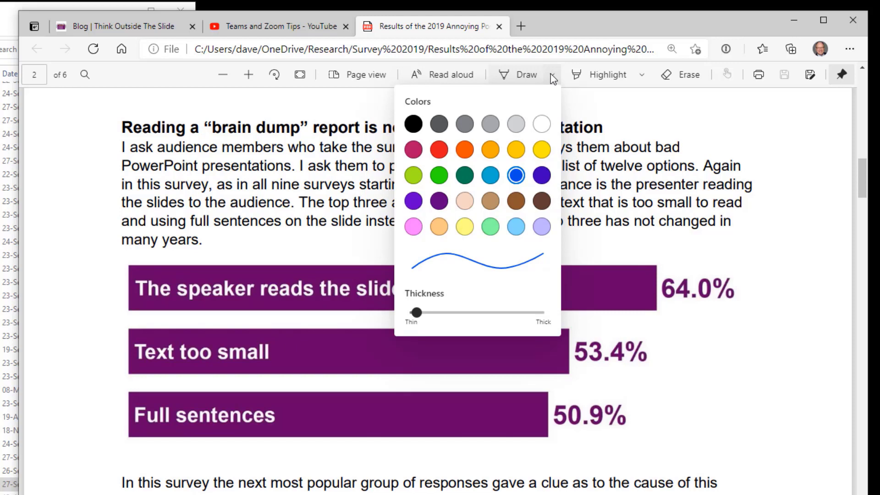
left_click(552, 75)
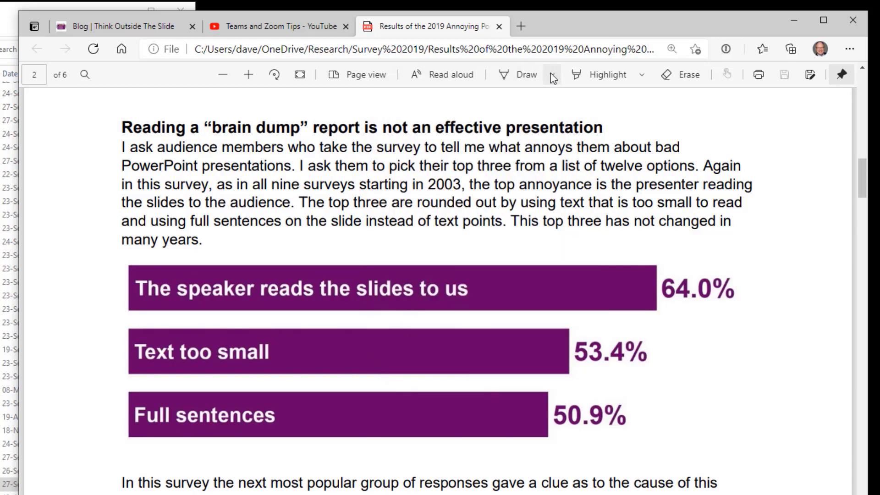
left_click(523, 78)
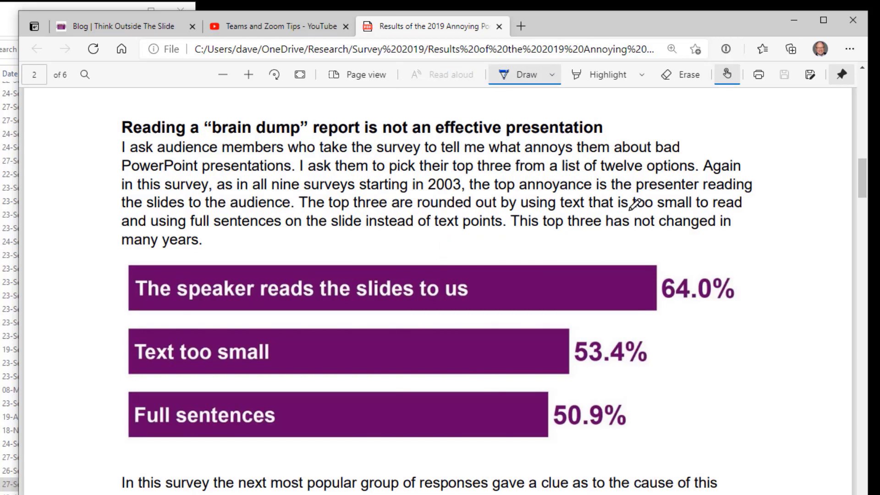
mouse_move(632, 209)
left_mouse_down()
mouse_move(562, 204)
mouse_move(579, 240)
mouse_move(638, 230)
mouse_move(632, 209)
left_mouse_up()
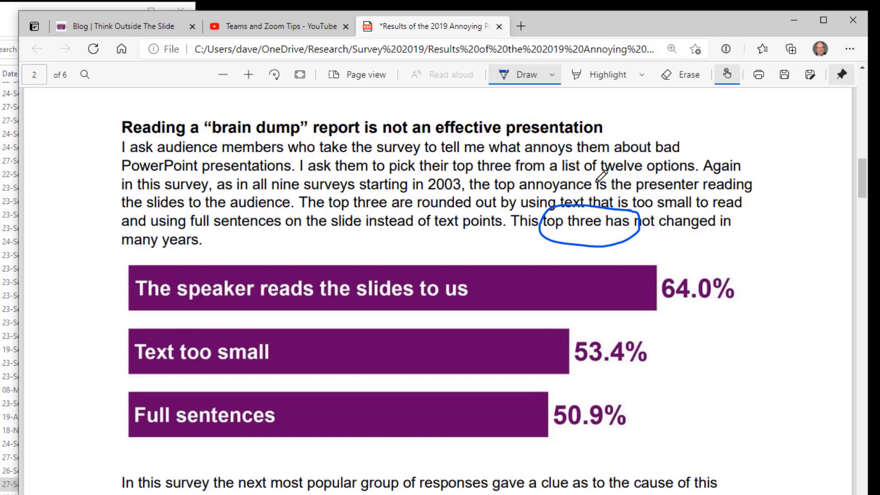
Highlight the phrase "survey to tell me what annoys" in yellow in the first paragraph
left_click(591, 75)
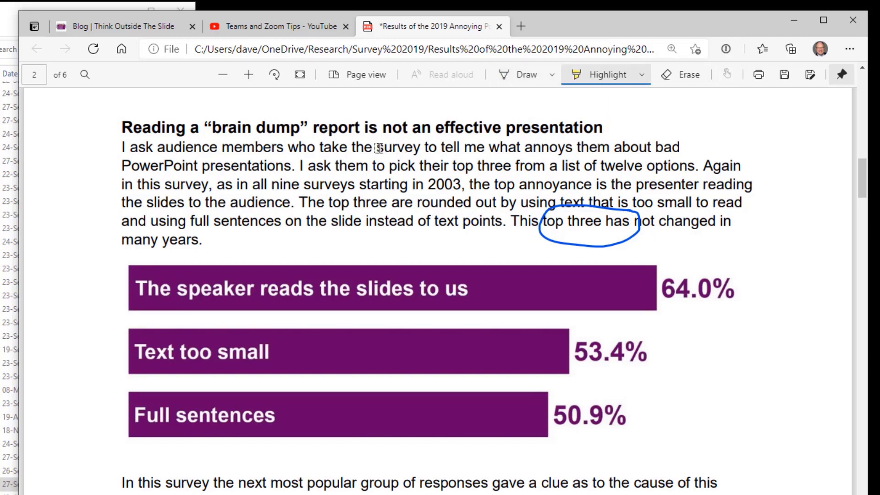
left_click_drag(376, 148, 573, 146)
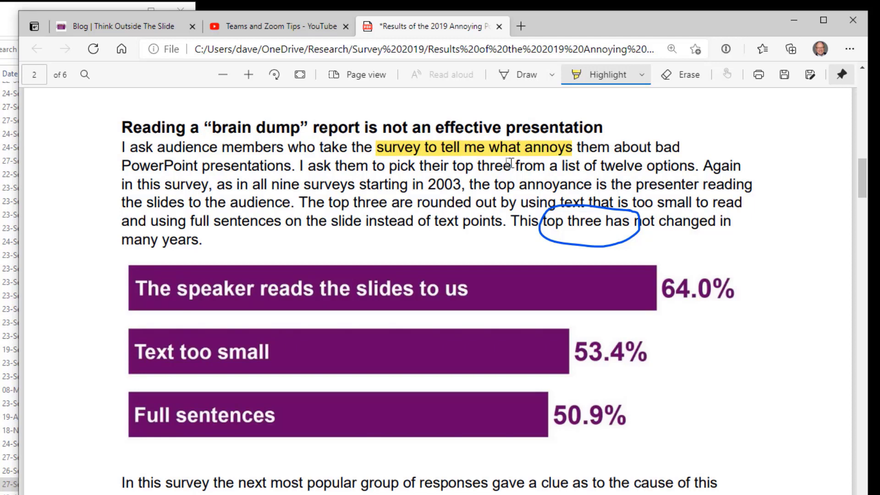
key("Escape")
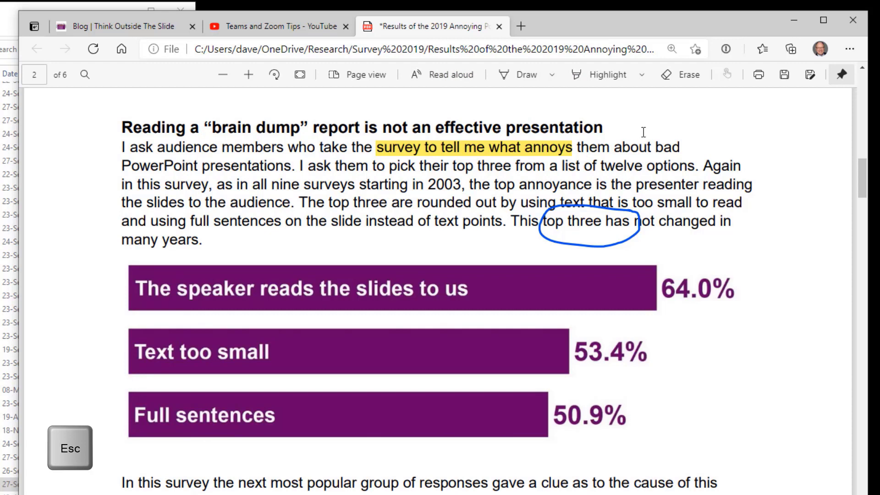
Erase the yellow highlight and the blue ink circle around "top three has", then fit the page to the window
left_click(688, 76)
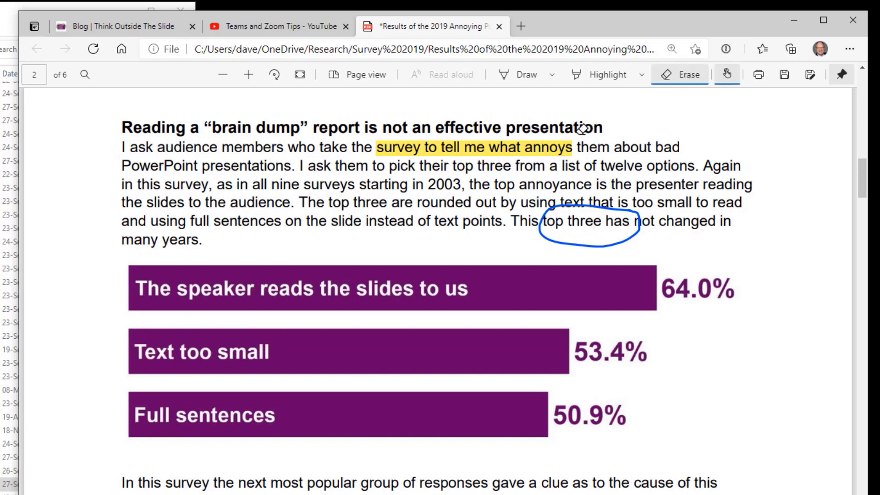
left_click(557, 148)
left_click(599, 207)
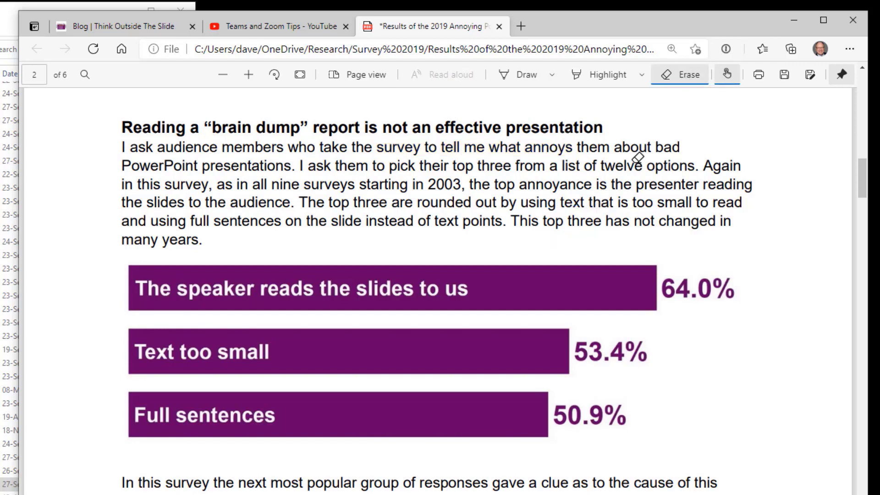
key("Escape")
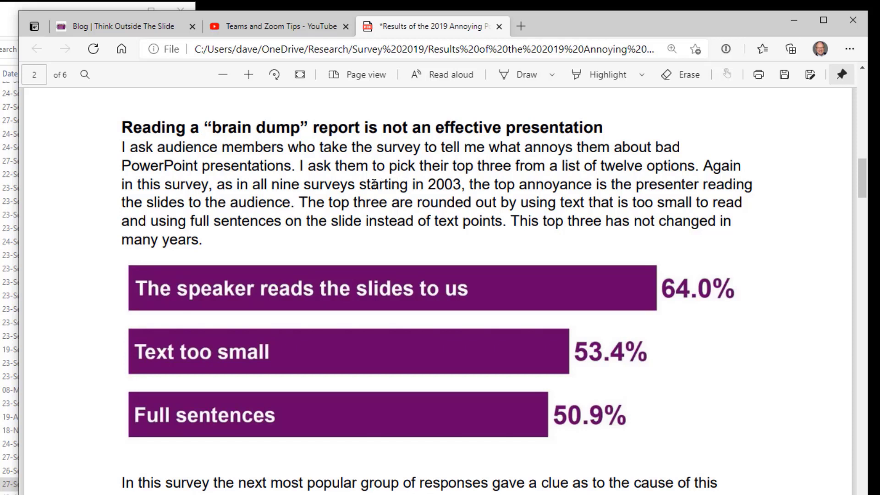
left_click(301, 75)
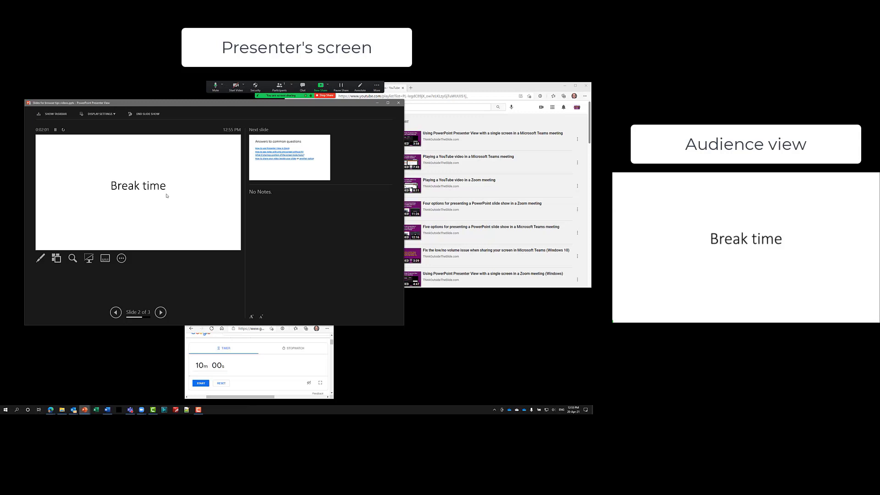
Move the 10-minute timer window onto the audience monitor, then back behind Presenter View
left_click(189, 395)
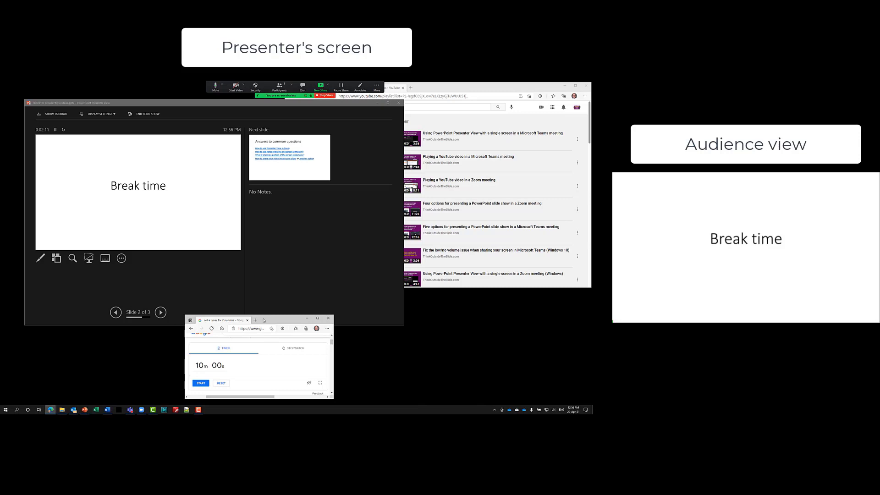
left_click_drag(267, 321, 681, 258)
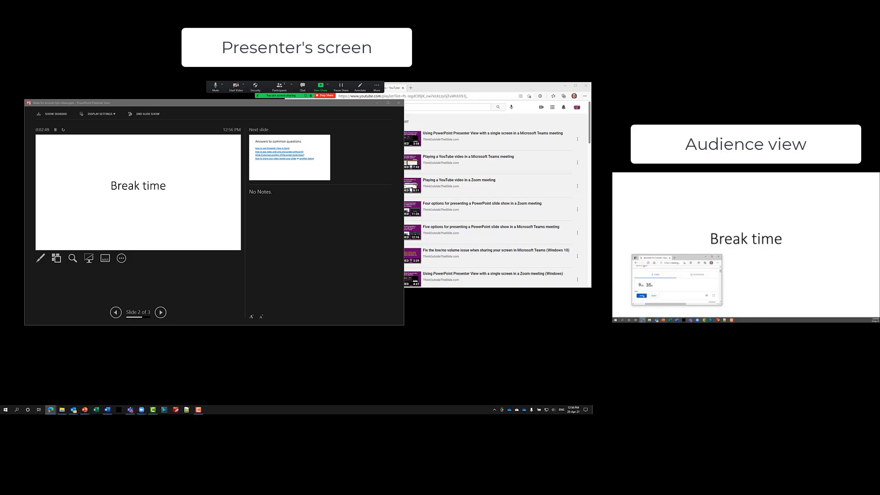
left_click_drag(657, 258, 337, 305)
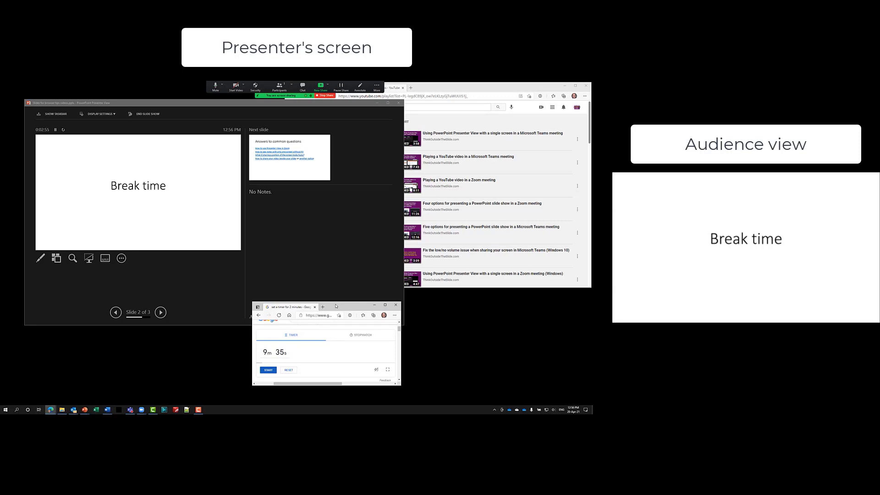
left_click(178, 265)
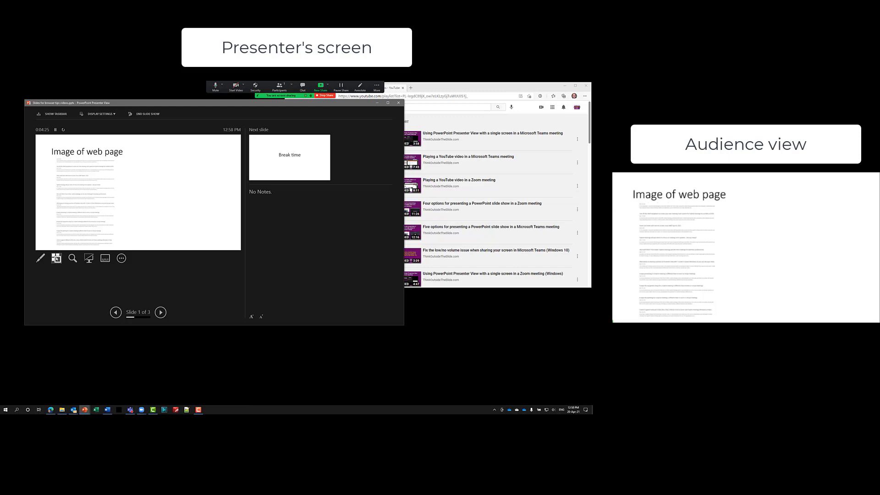
Go to slide 3, Answers to common questions, and open its How to use Presenter View in Zoom link
left_click(56, 259)
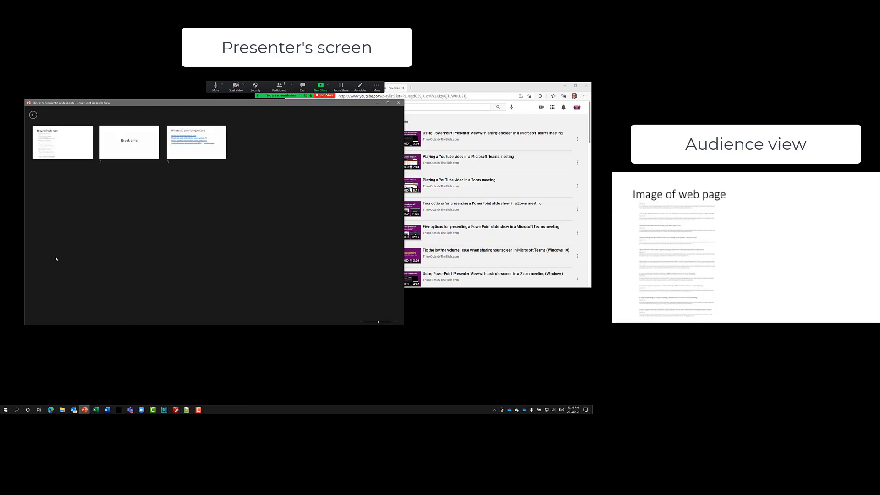
left_click(210, 155)
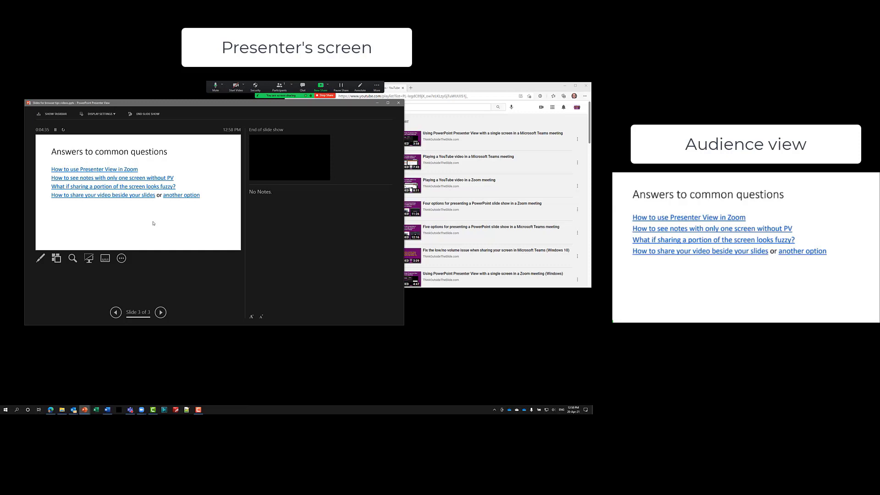
left_click(112, 171)
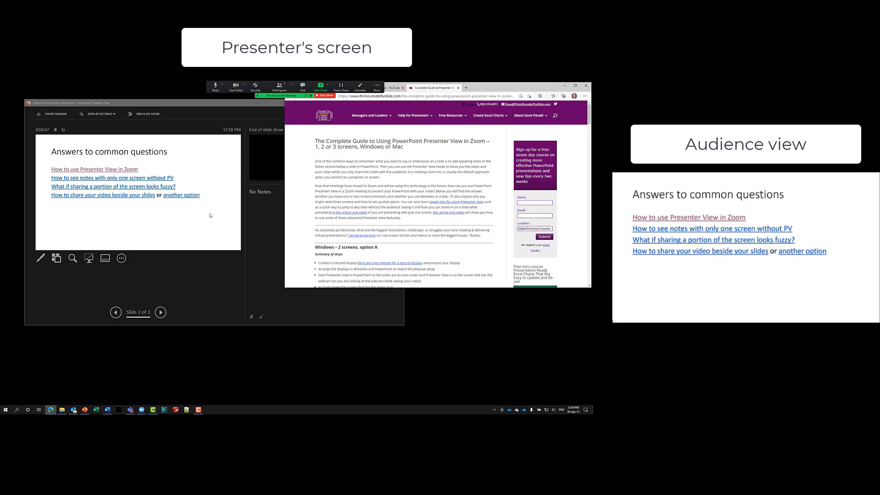
Show the Presenter View guide in its own window on the audience screen, then bring it back and close it
left_click_drag(433, 88, 261, 161)
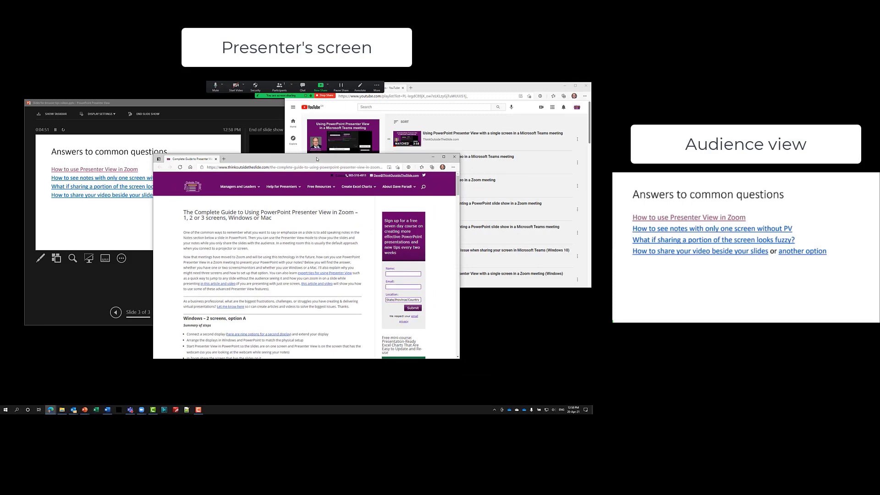
left_click_drag(316, 159, 779, 178)
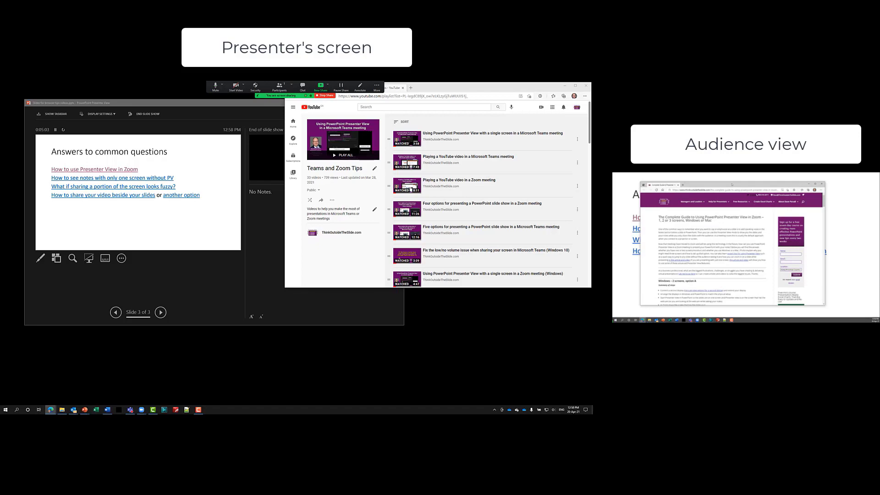
left_click_drag(589, 187, 335, 186)
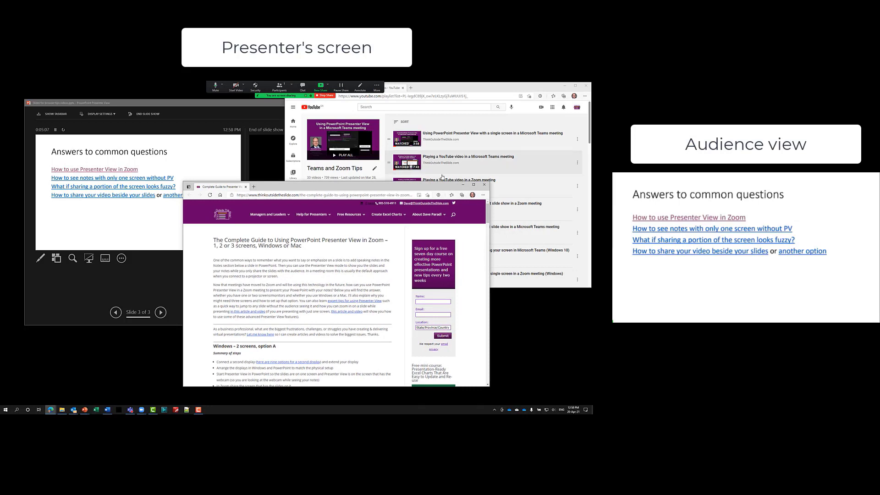
left_click(485, 185)
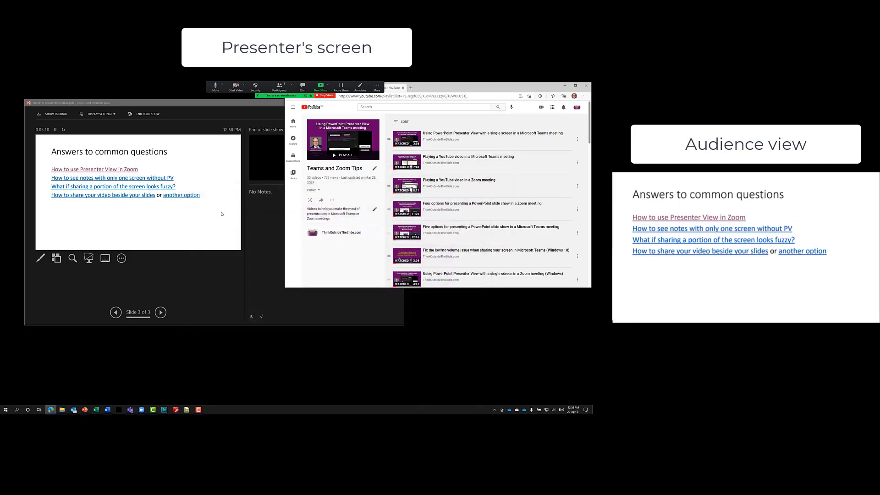
Open the How to share your video beside your slides link and move that article into its own window on the audience screen
left_click(213, 250)
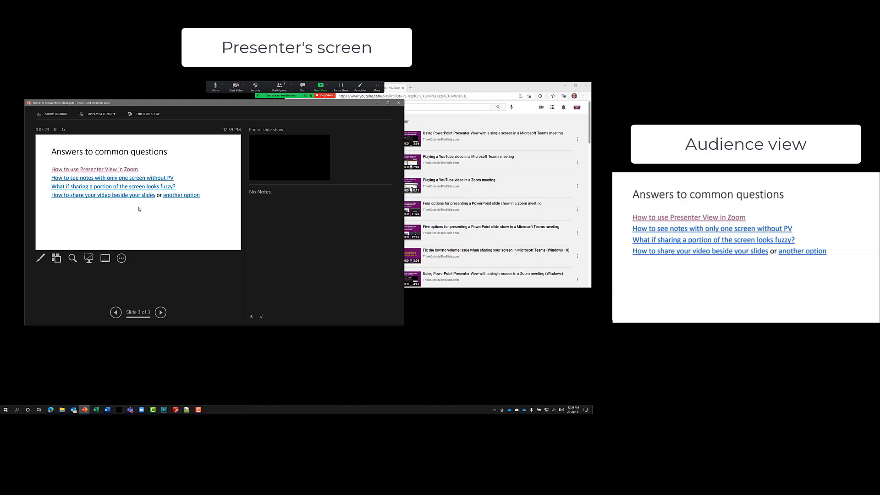
left_click(104, 196)
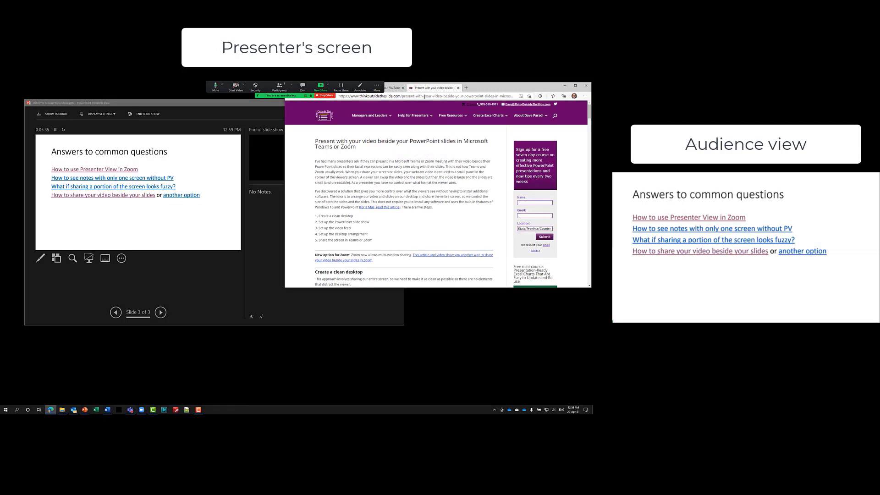
left_click_drag(426, 88, 701, 187)
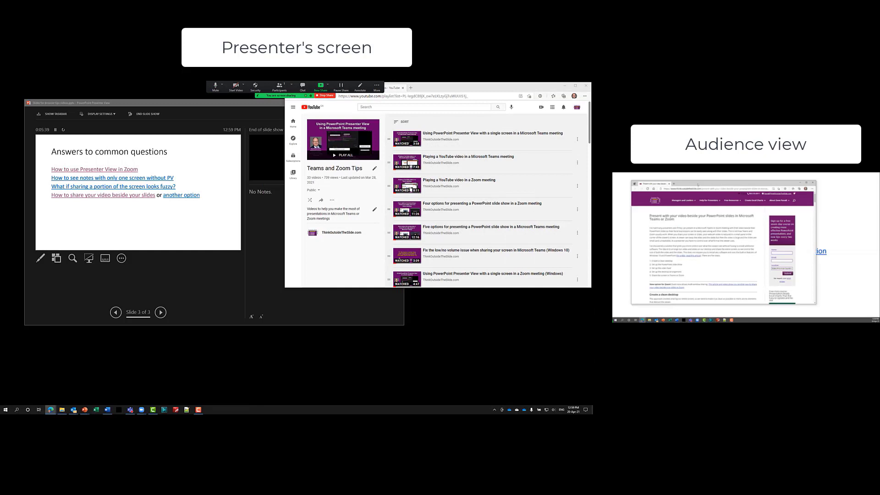